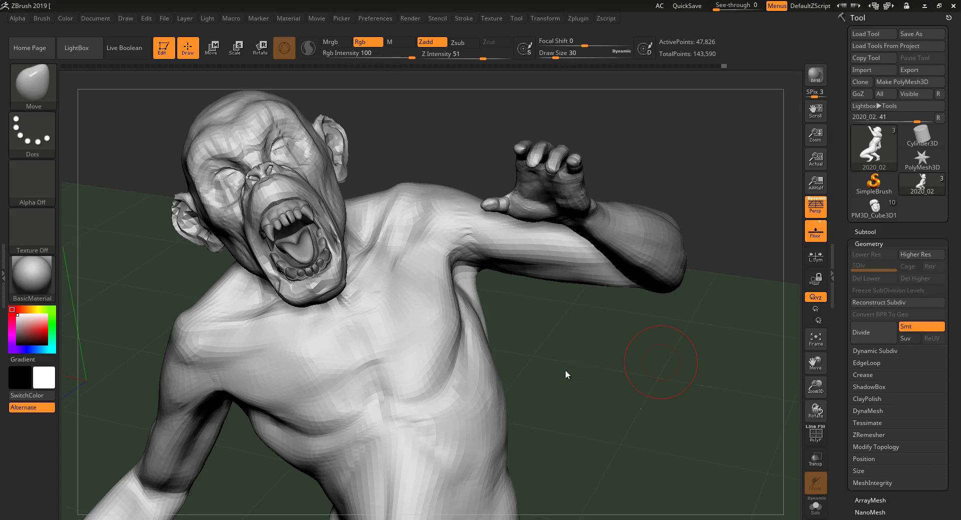
Inspect the posed chimp figure from the front and side, temporarily displaying its wireframe and polygroups
drag(576, 352, 596, 370)
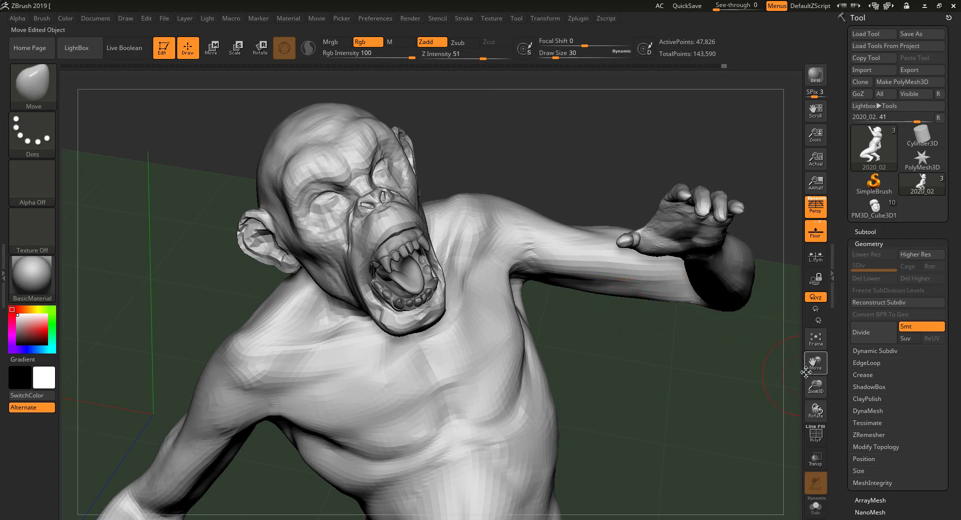
mouse_move(688, 416)
shift+mouse_down()
mouse_move(687, 401)
mouse_move(625, 386)
mouse_move(459, 378)
mouse_move(776, 385)
mouse_move(726, 385)
mouse_move(670, 326)
mouse_move(635, 310)
mouse_move(650, 294)
mouse_move(677, 309)
mouse_move(673, 265)
mouse_move(686, 245)
shift+mouse_up()
click(817, 345)
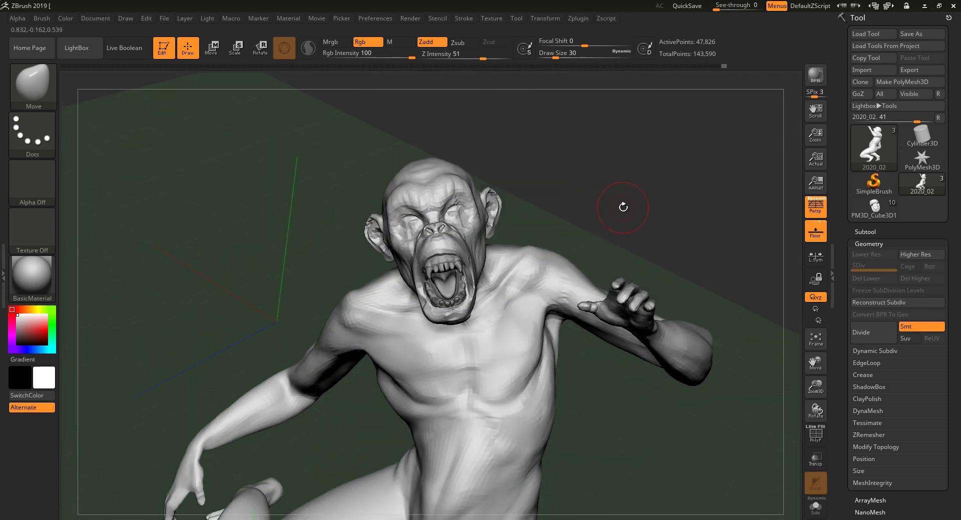
drag(671, 188, 289, 307)
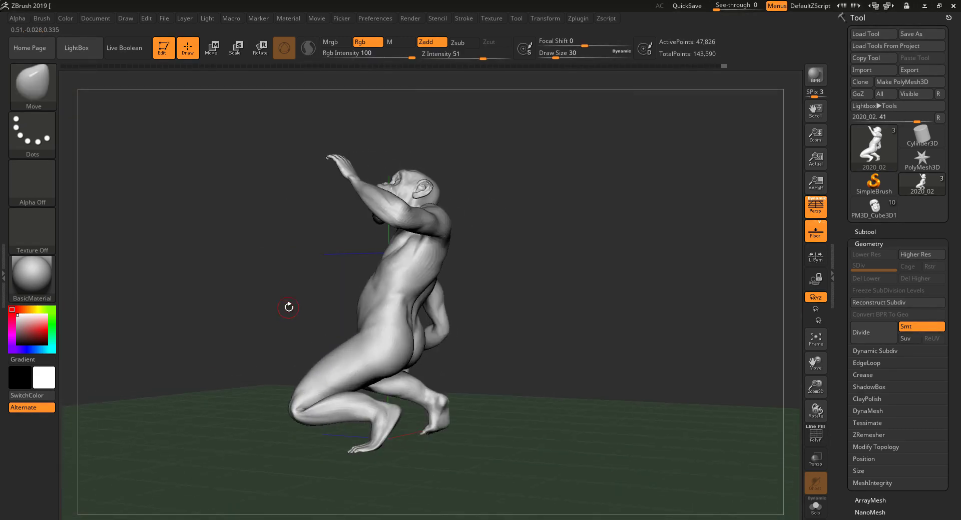
click(815, 433)
drag(541, 344, 511, 269)
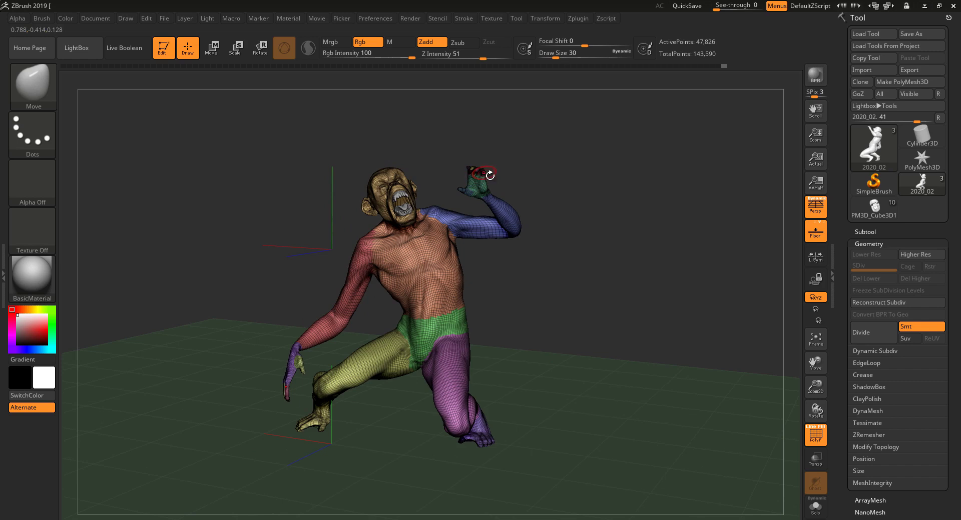
drag(590, 252, 488, 216)
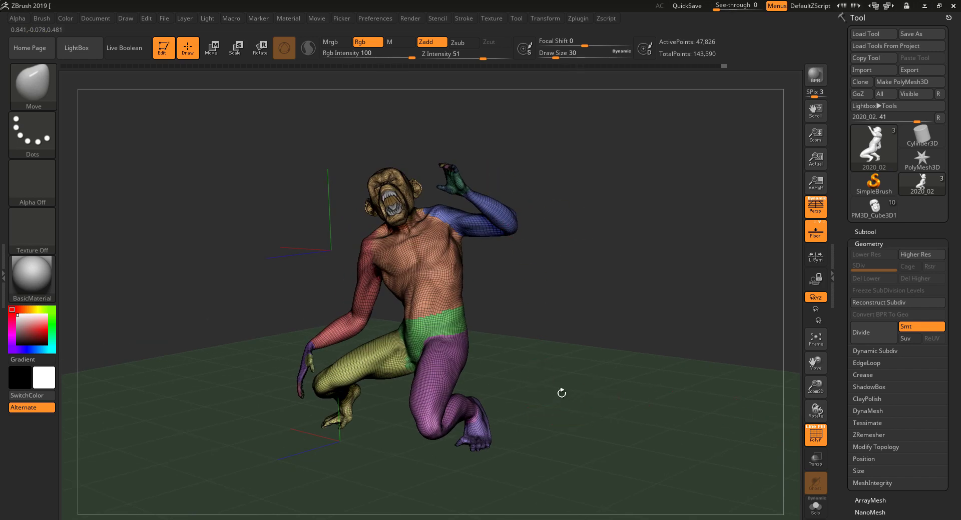
drag(550, 329, 689, 373)
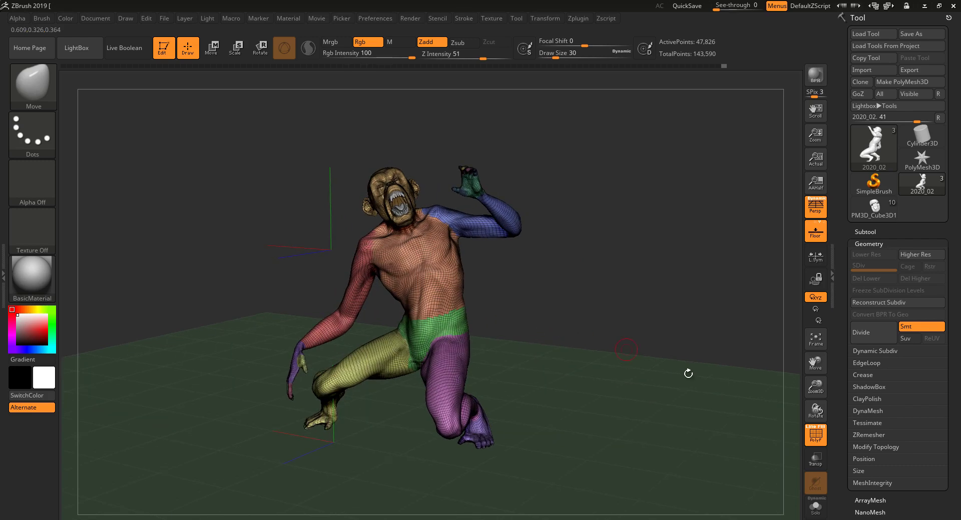
key(shift+f)
Examine the chimp's head, shoulders and raised arm from several angles, checking the mirrored brush points on the asymmetrical pose
alt+drag(584, 327, 610, 375)
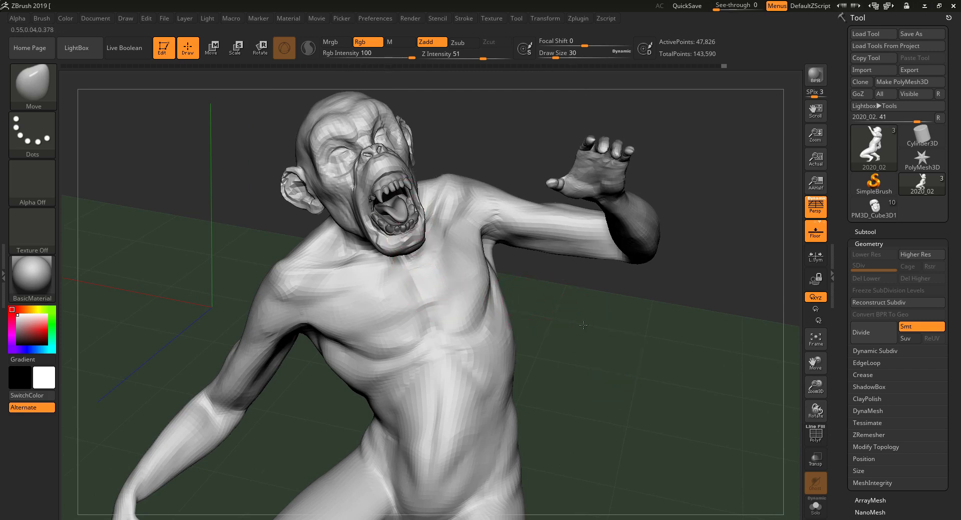
drag(569, 312, 501, 301)
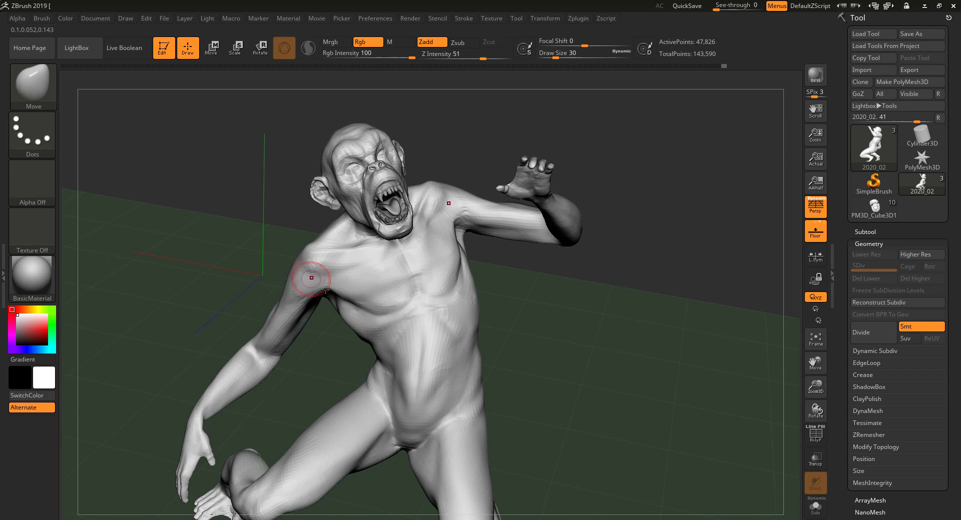
drag(536, 370, 317, 311)
alt+drag(535, 348, 453, 335)
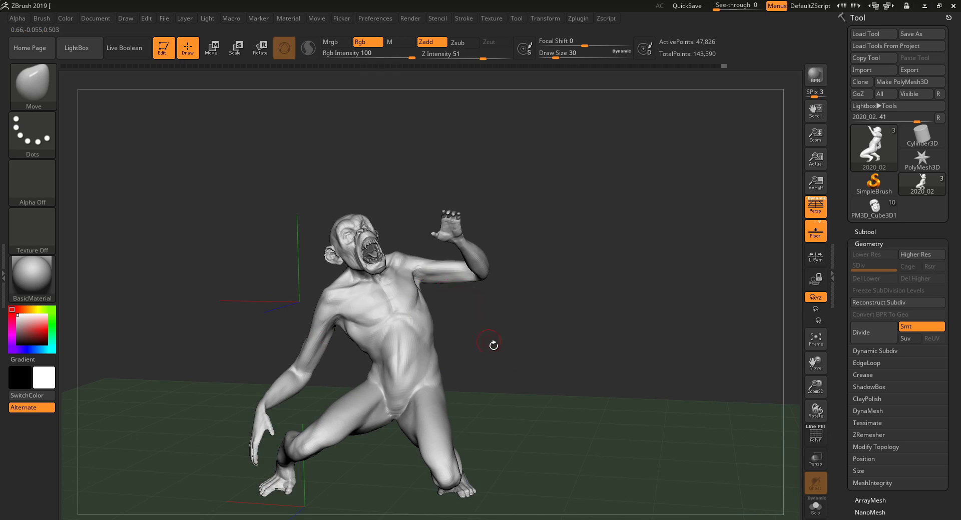
drag(513, 352, 511, 357)
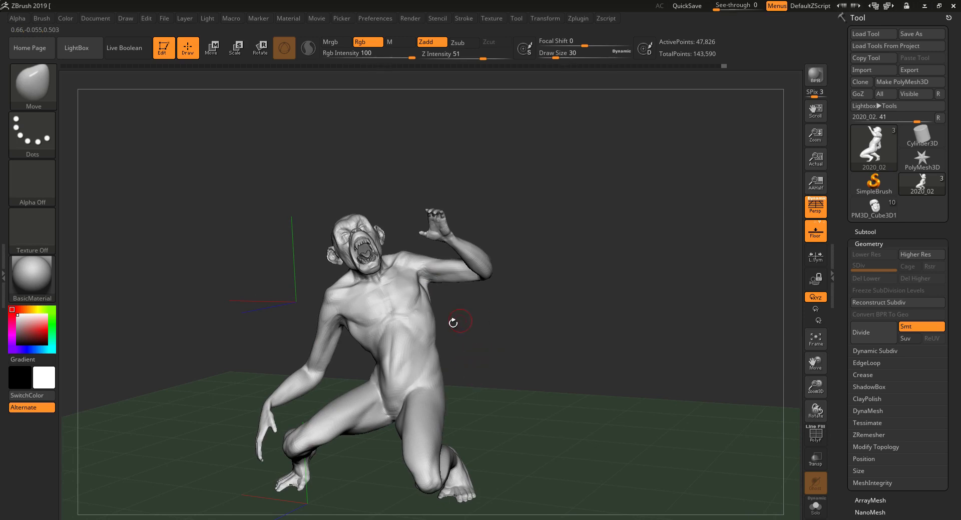
drag(491, 362, 470, 367)
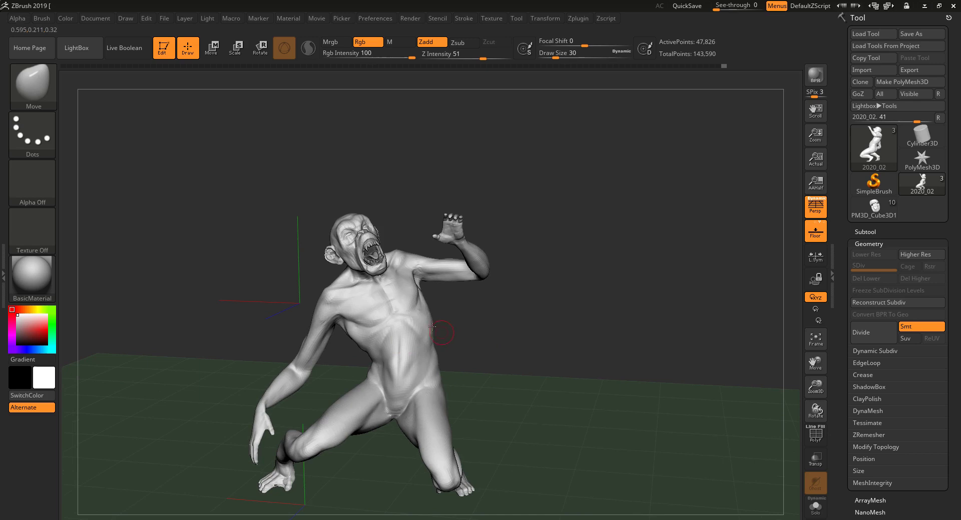
drag(483, 363, 471, 322)
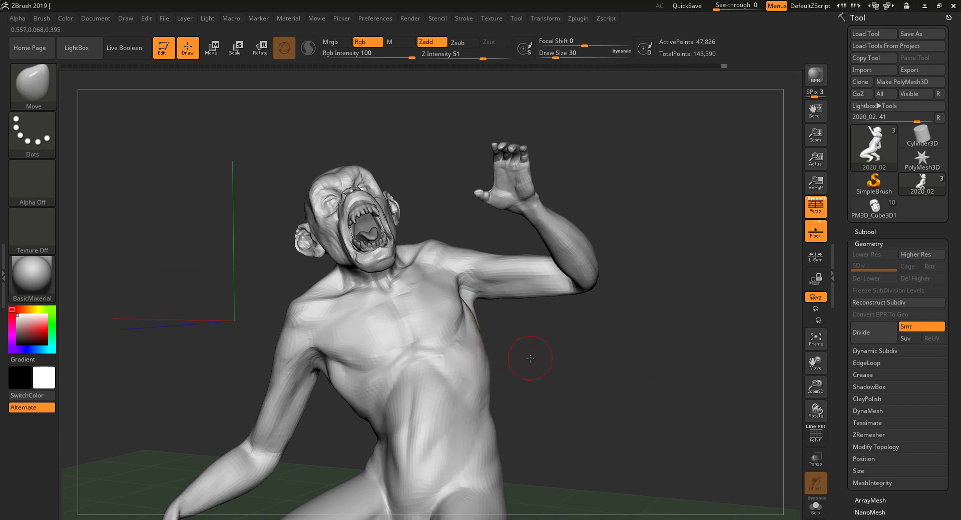
alt+drag(528, 357, 587, 396)
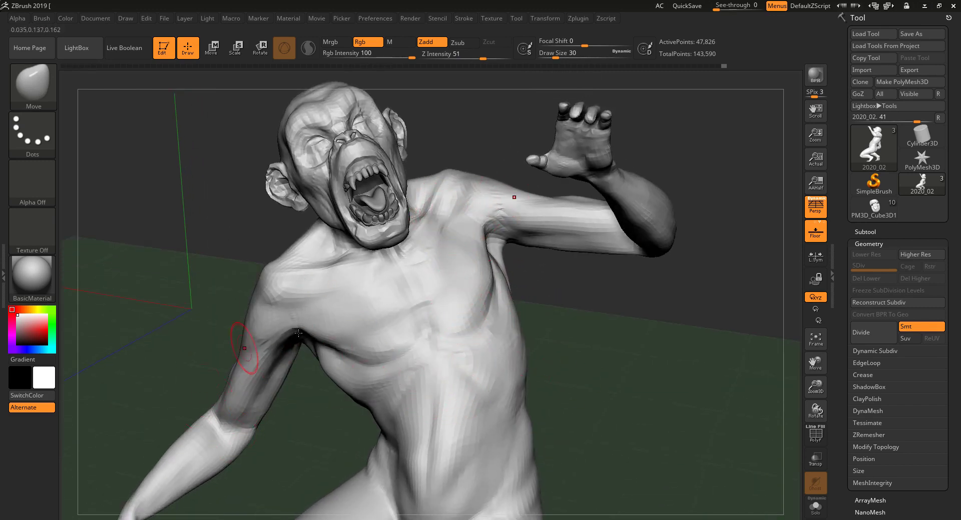
drag(591, 378, 595, 396)
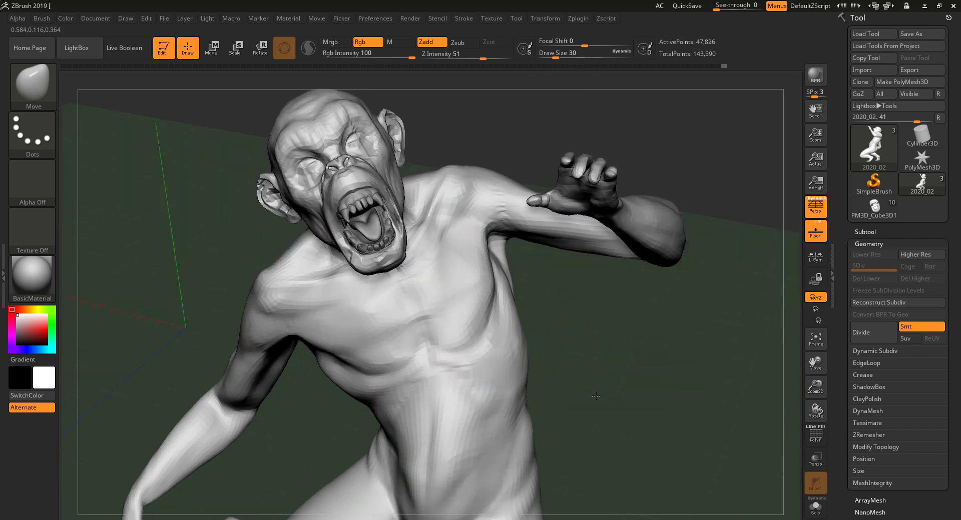
drag(584, 356, 525, 300)
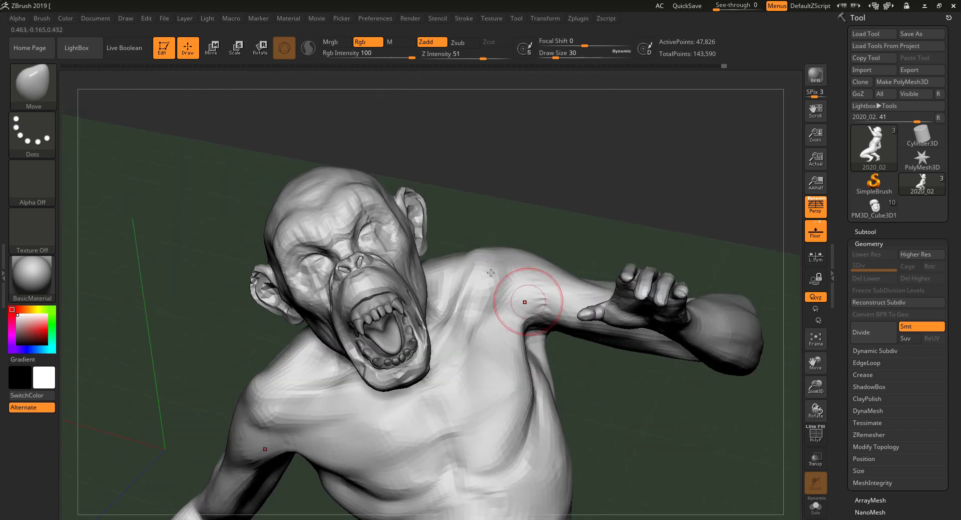
drag(533, 194, 590, 197)
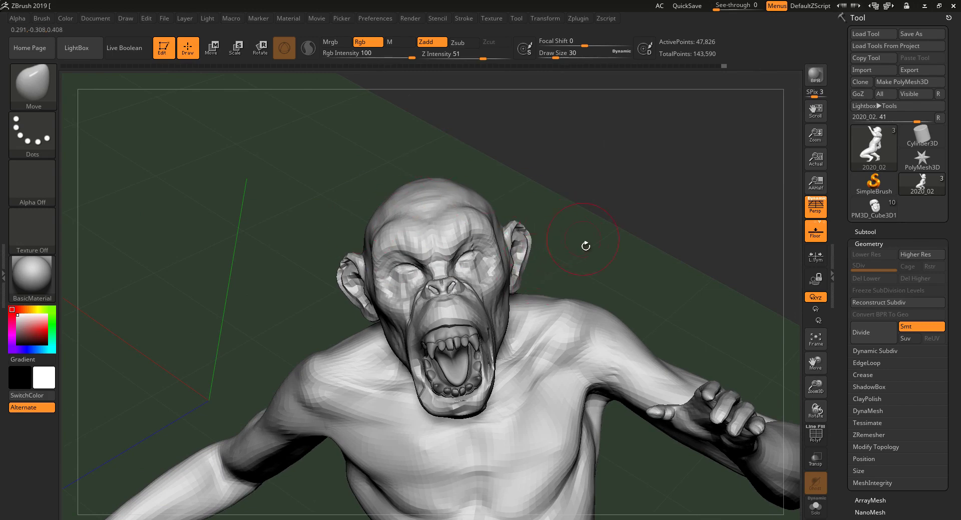
drag(643, 204, 631, 195)
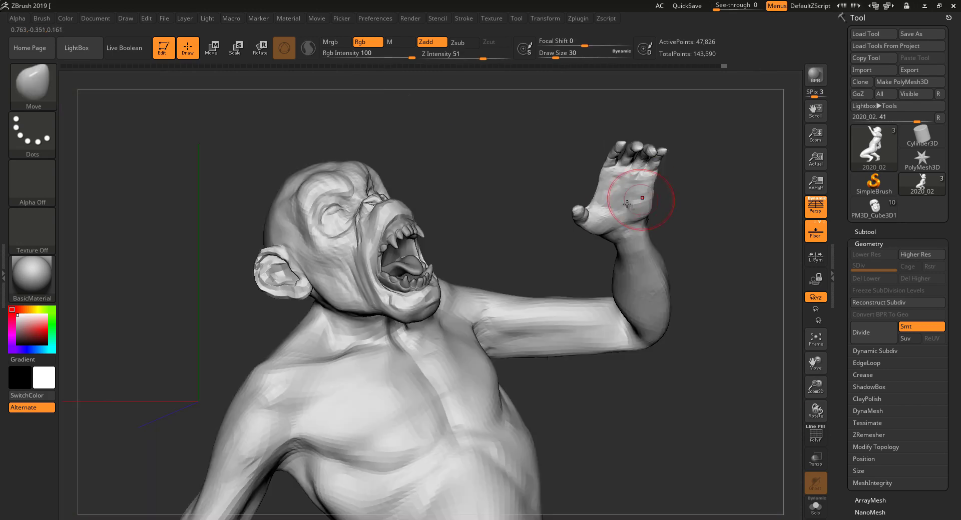
Switch to the Cylinder3D primitive and convert it to a PolyMesh3D
click(922, 135)
click(815, 338)
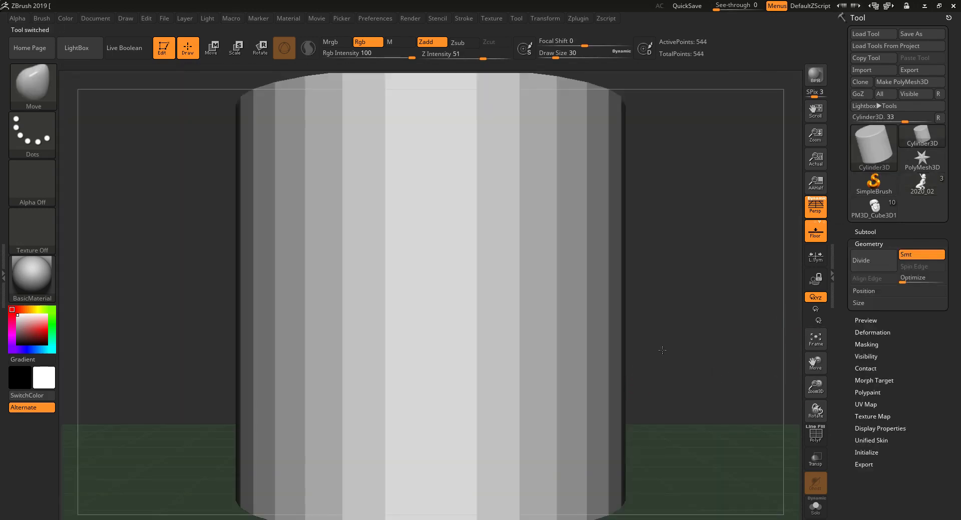
alt+drag(662, 350, 573, 337)
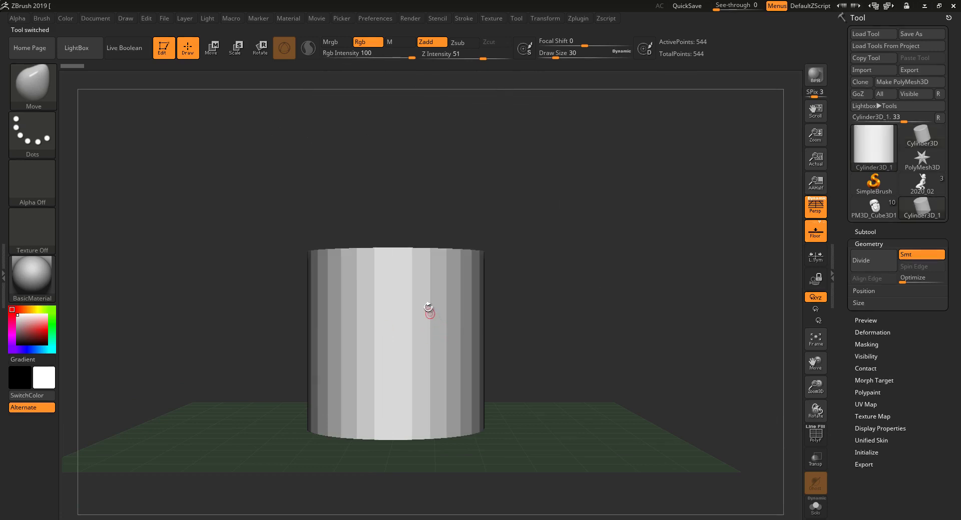
drag(500, 263, 380, 328)
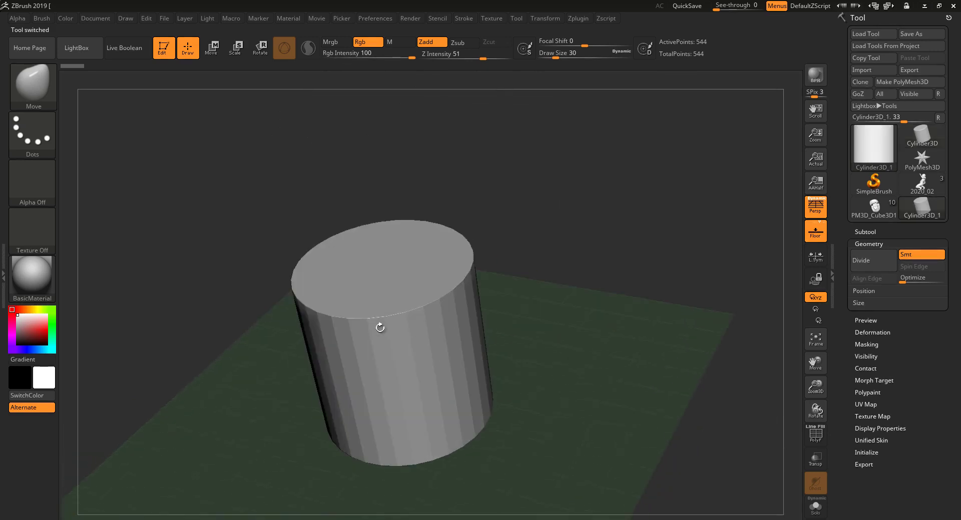
drag(565, 259, 414, 321)
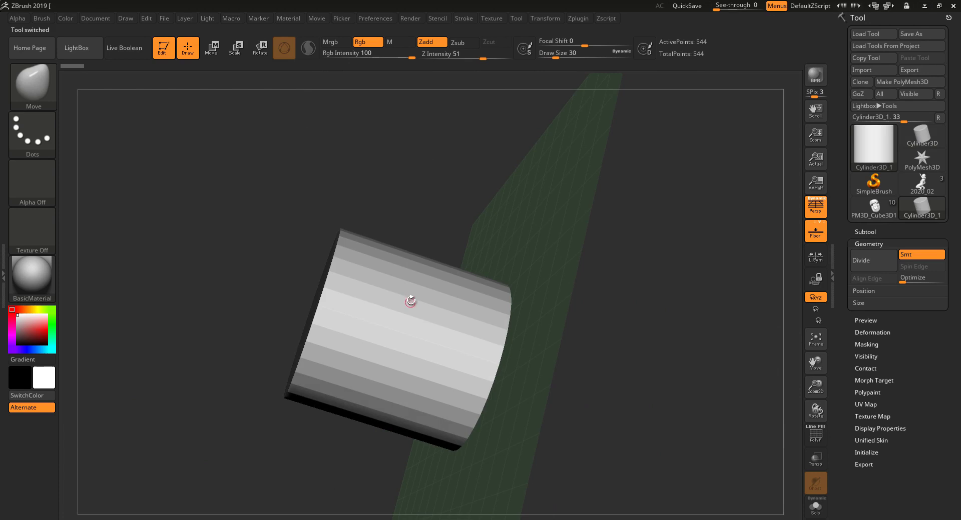
drag(591, 379, 660, 303)
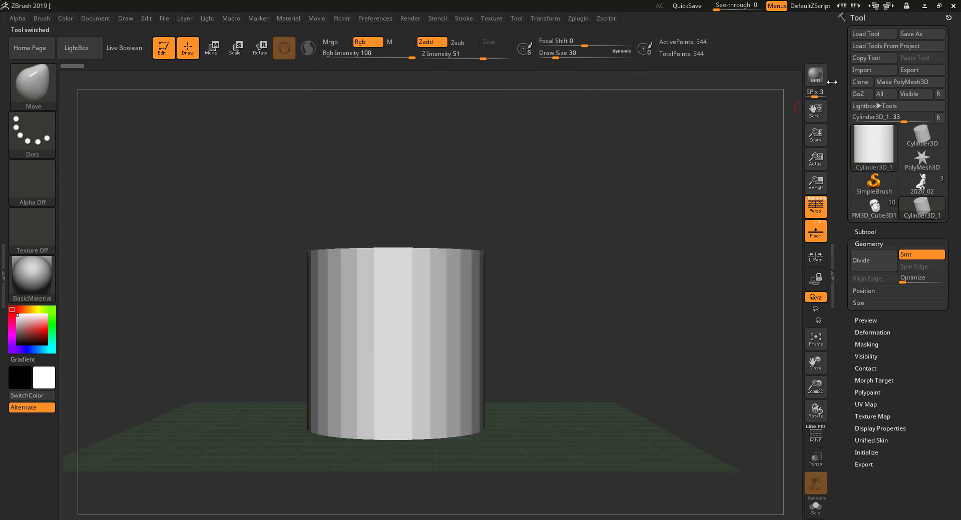
click(909, 82)
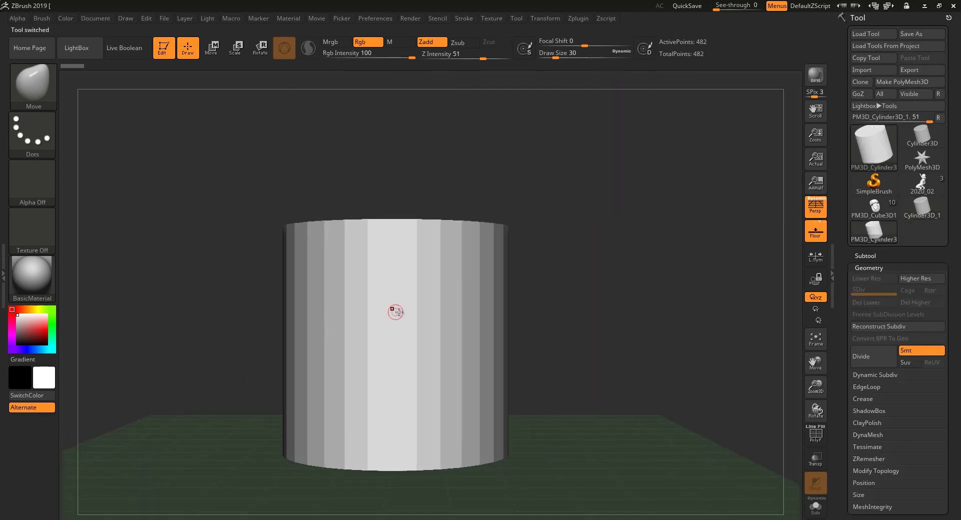
Deform the cylinder's side with the Move brush, making two mirrored strokes, one near the upper rim and one lower down
drag(531, 320, 389, 290)
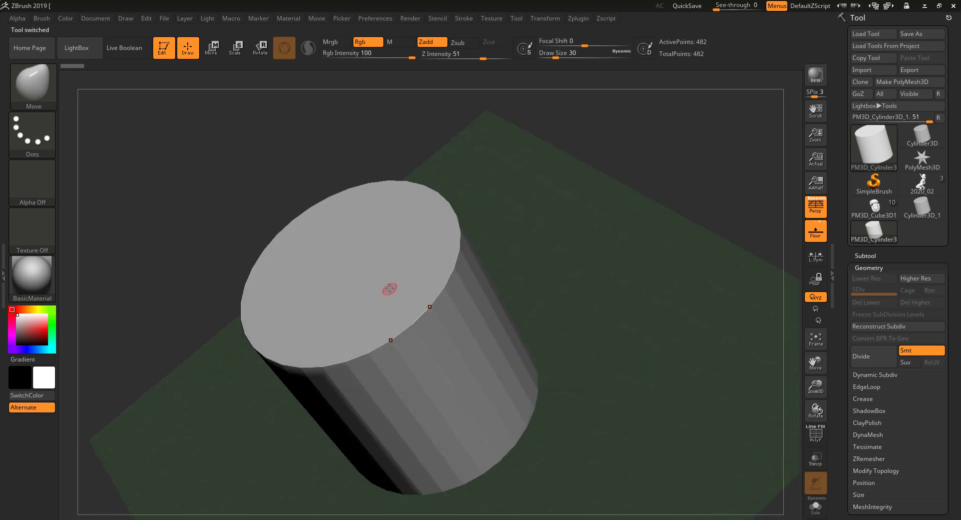
drag(507, 231, 532, 311)
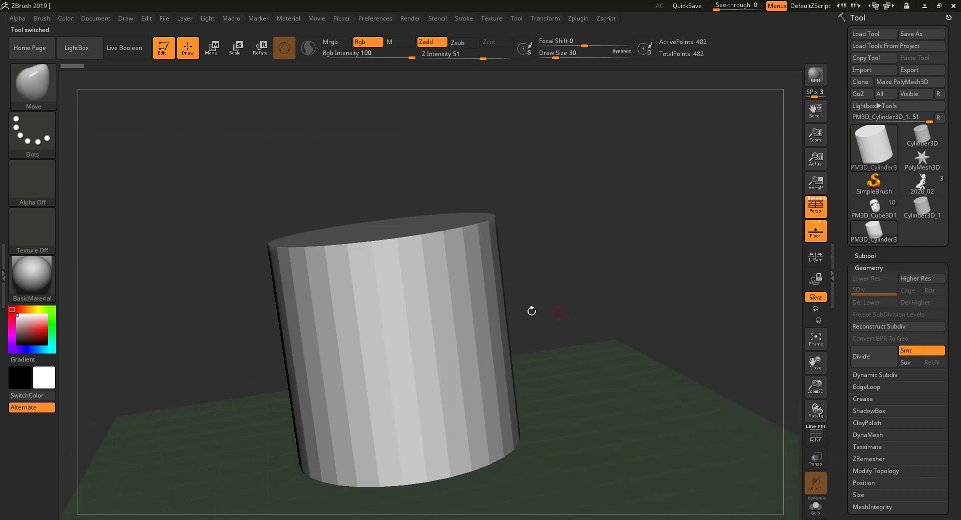
drag(439, 275, 448, 286)
drag(456, 330, 454, 364)
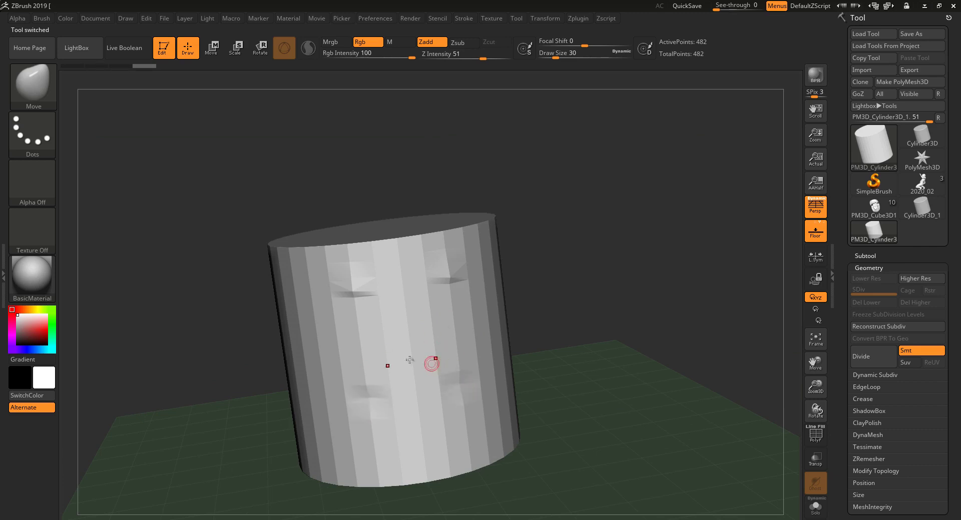
shift+right_drag(423, 347, 517, 300)
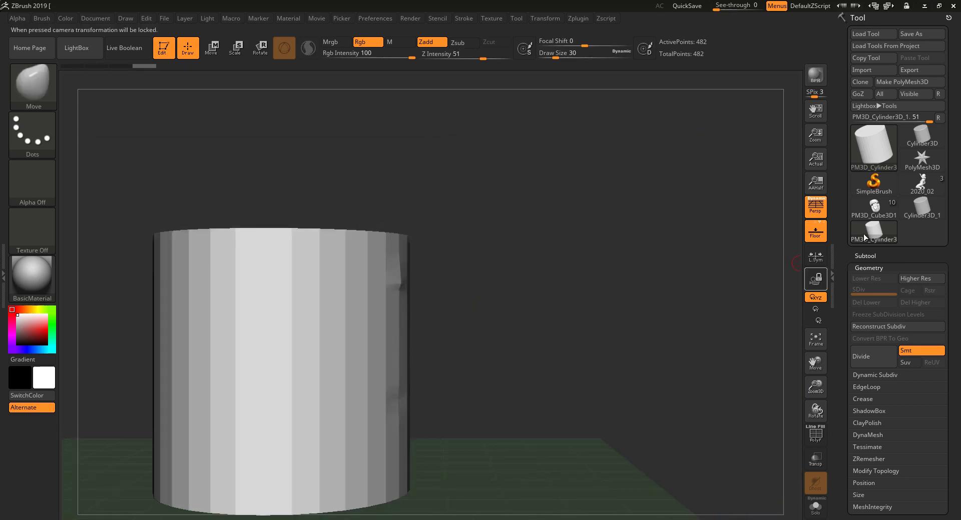
Switch back to the 2020_02 chimp tool and bring its upper body into close view
click(921, 185)
drag(569, 360, 480, 388)
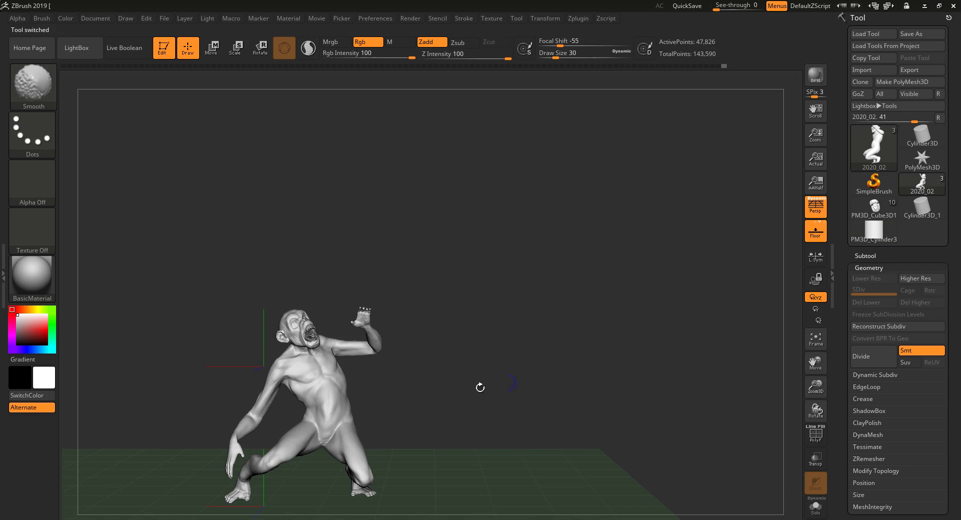
ctrl+right_drag(483, 369, 500, 416)
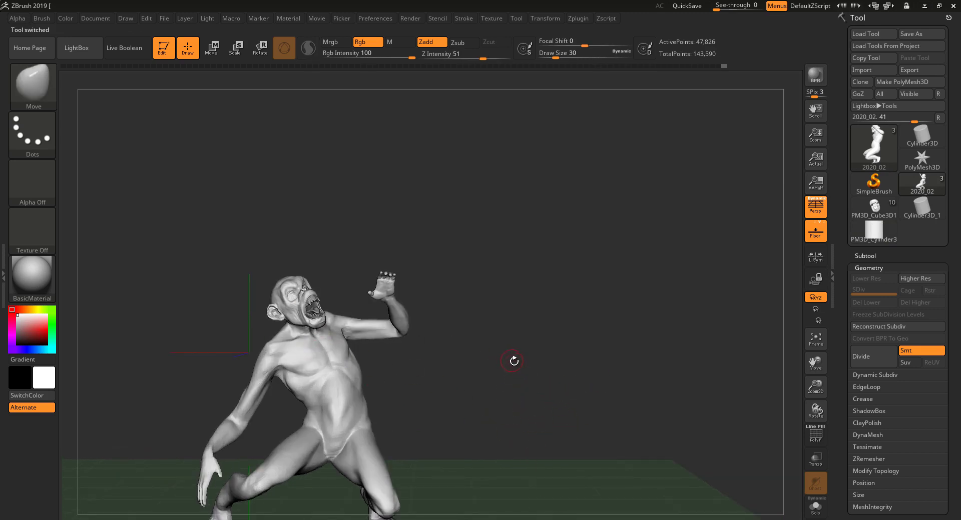
drag(516, 373, 536, 285)
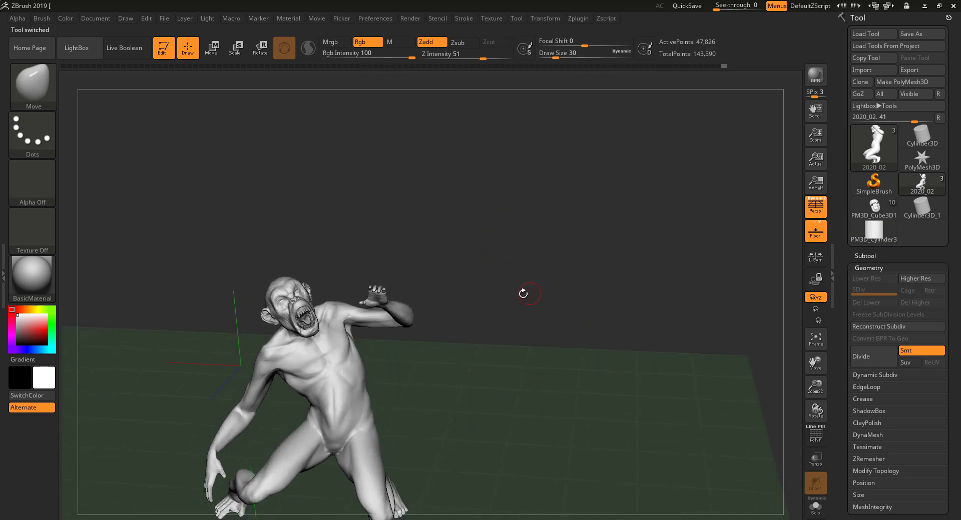
shift+drag(485, 301, 472, 315)
ctrl+right_drag(472, 315, 662, 412)
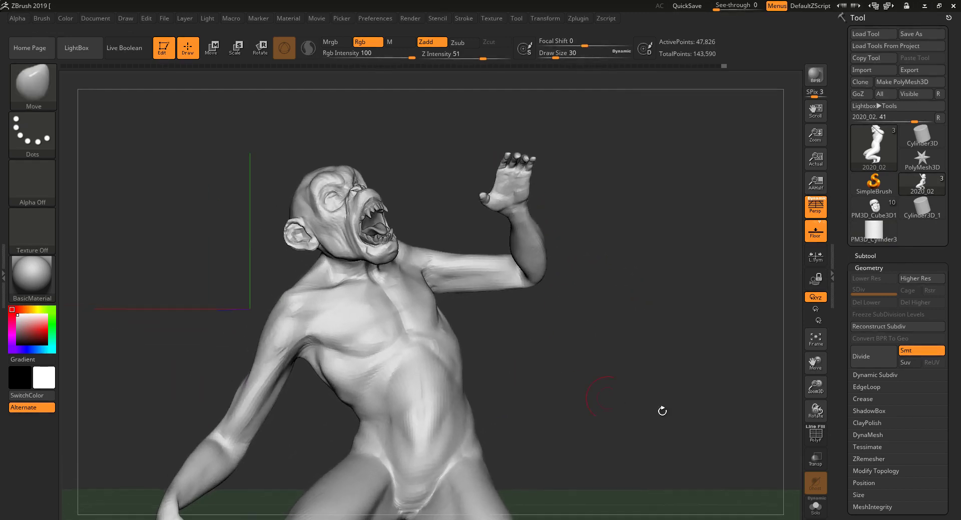
Display the chimp's wireframe and polygroups, and open the Transform symmetry settings
click(815, 434)
drag(639, 435, 539, 373)
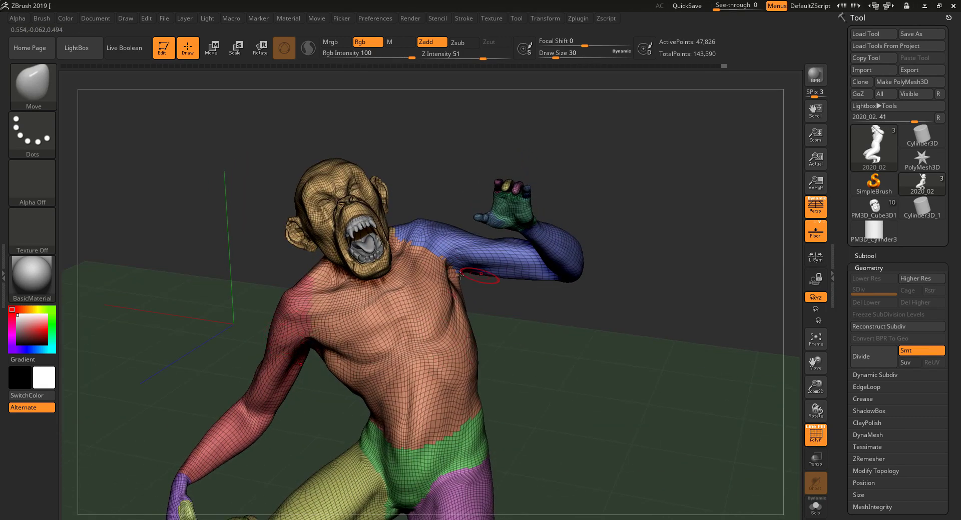
drag(506, 328, 529, 364)
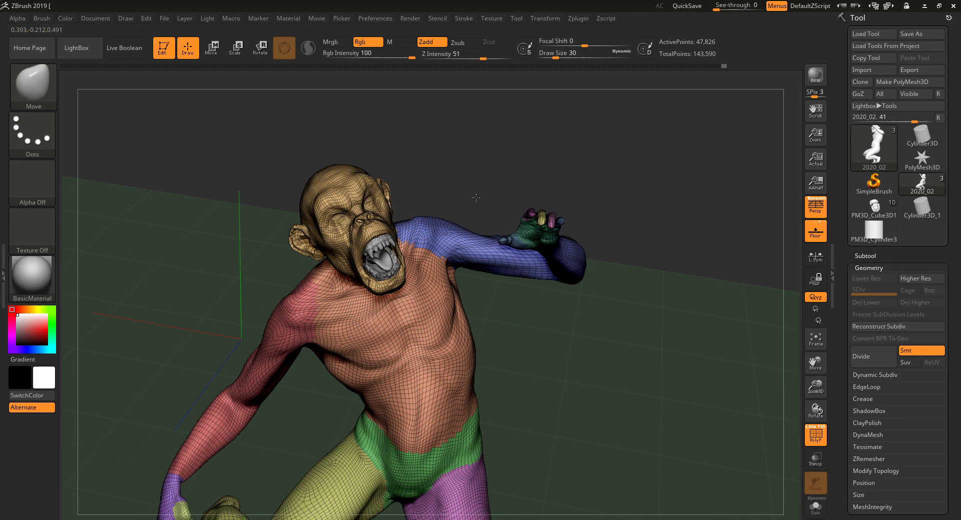
alt+drag(476, 198, 559, 323)
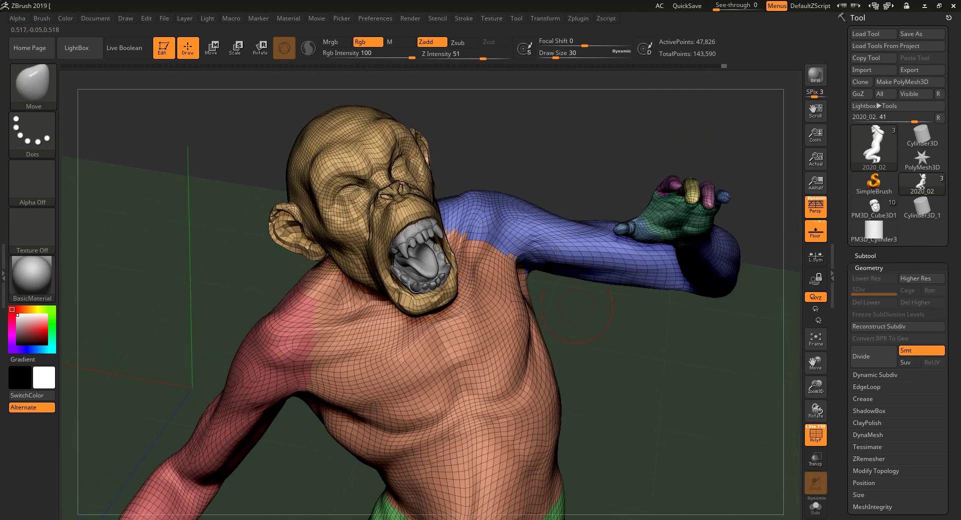
click(554, 20)
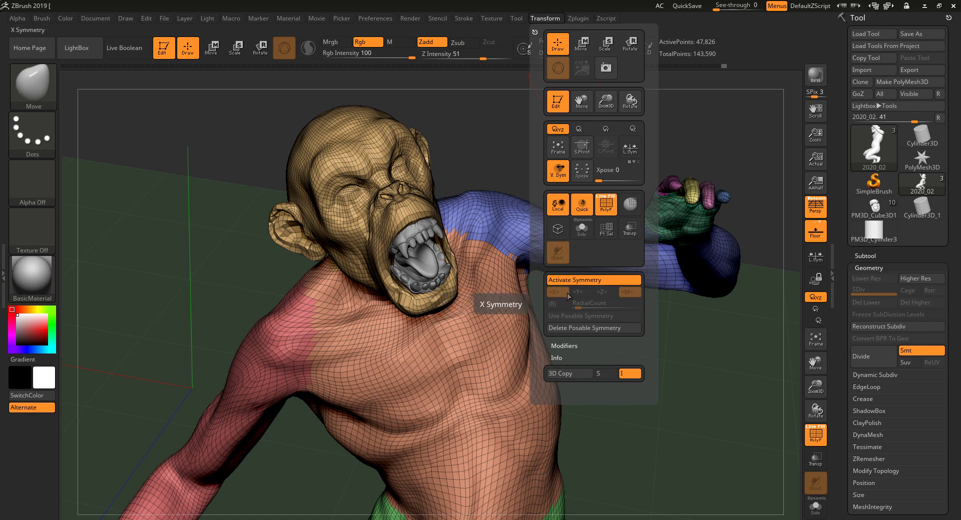
Toggle symmetry off and on, then delete the chimp's Posable Symmetry so standard X symmetry is used
click(585, 281)
click(586, 280)
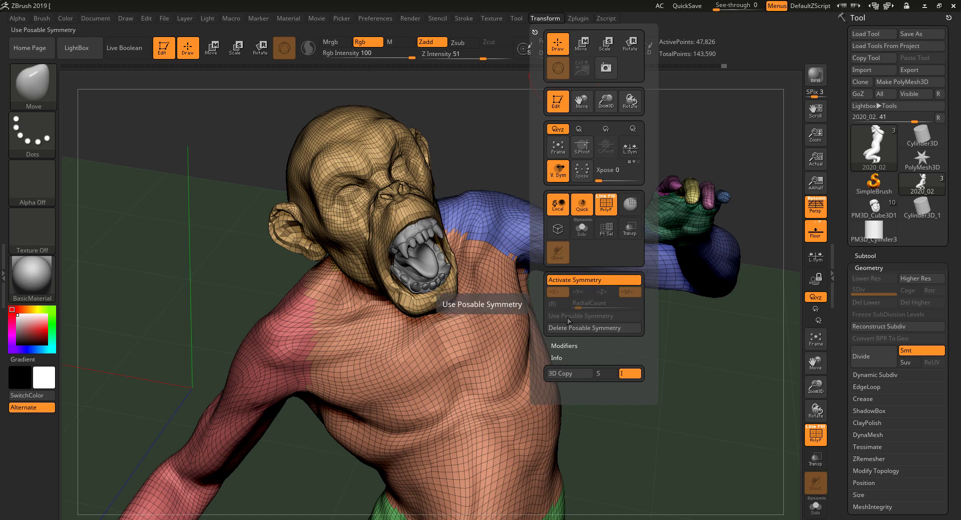
key(x)
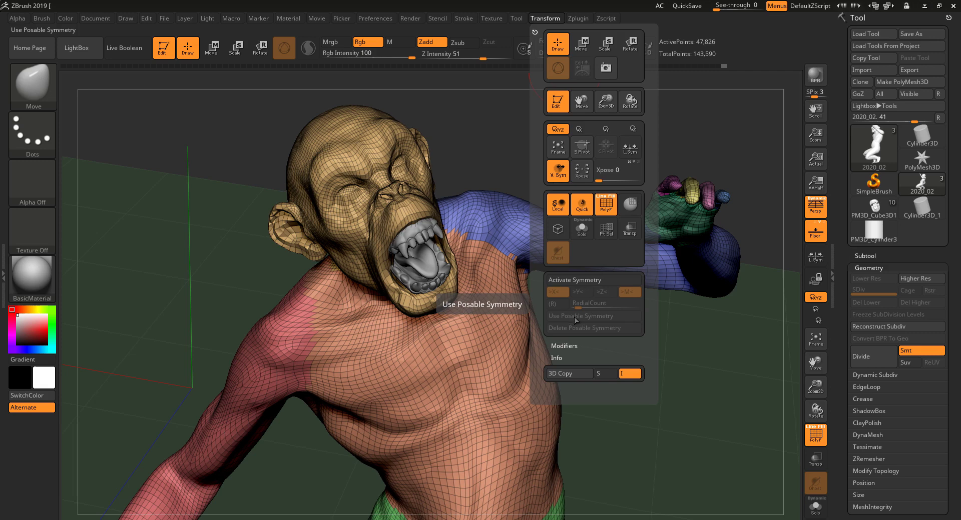
key(x)
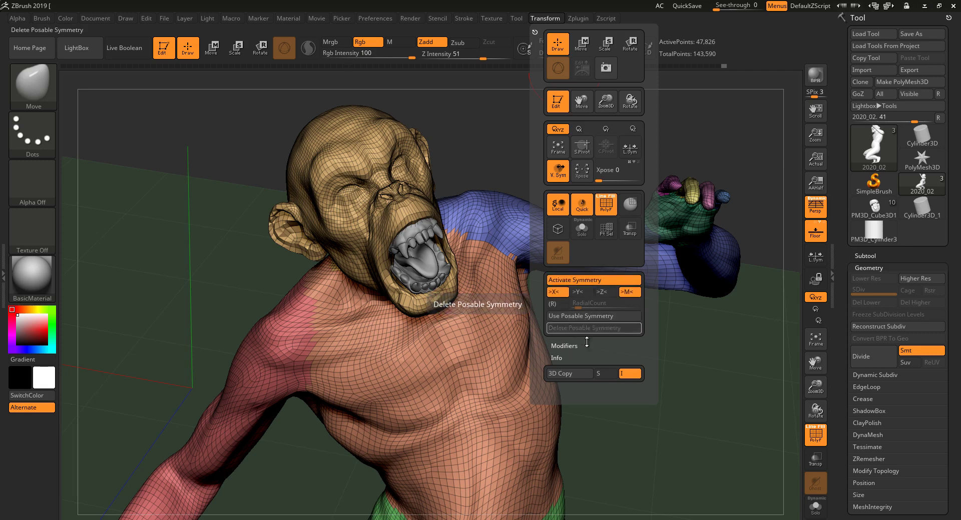
drag(664, 353, 566, 270)
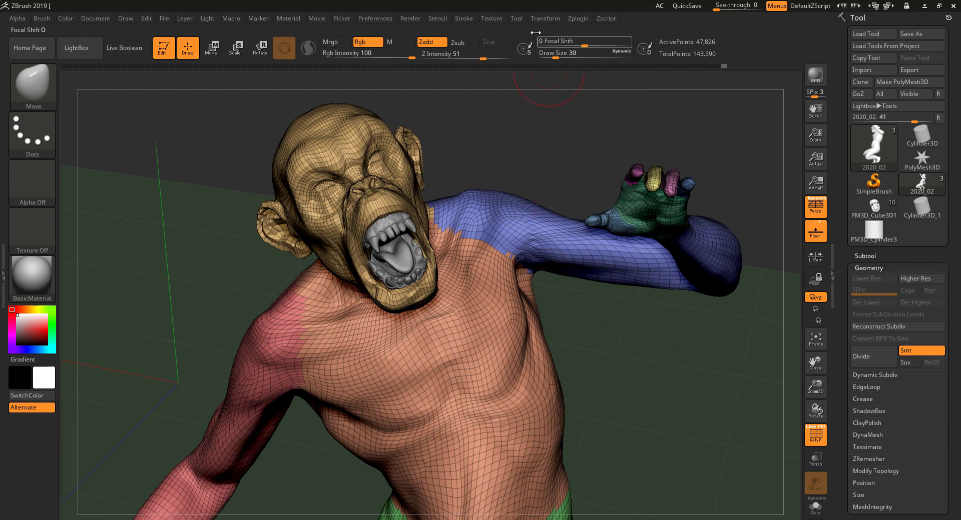
Apply Posable Symmetry to the chimp and reduce the brush's Draw Size to 8
click(546, 19)
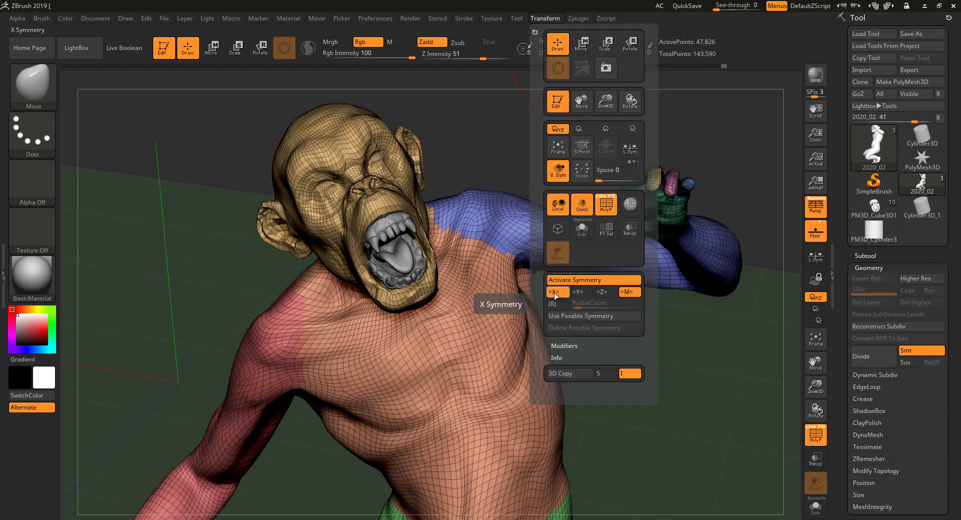
click(600, 317)
ctrl+right_drag(524, 181, 527, 194)
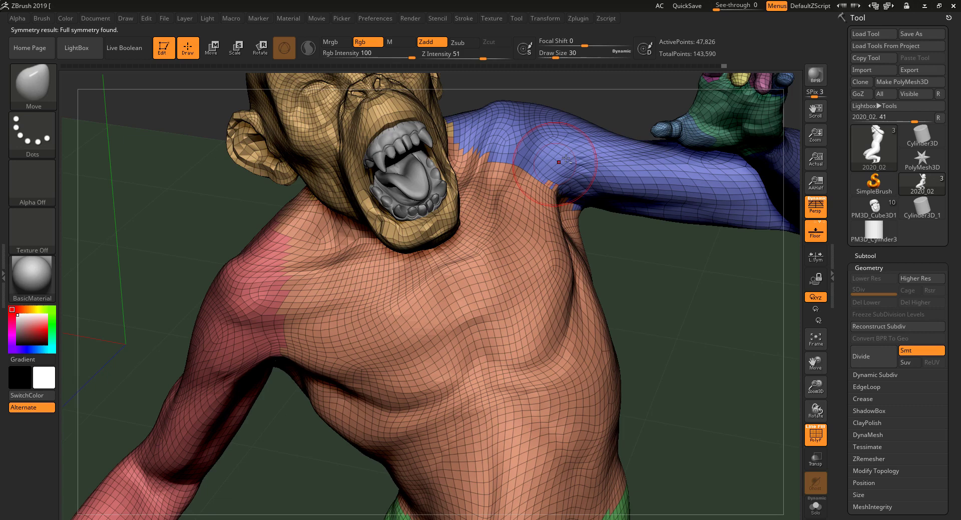
alt+right_drag(563, 160, 548, 226)
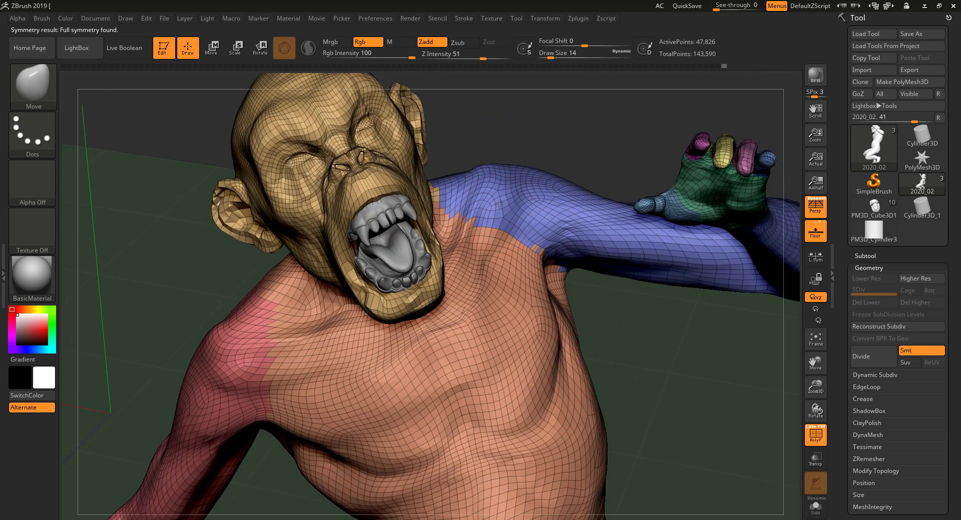
drag(598, 146, 492, 193)
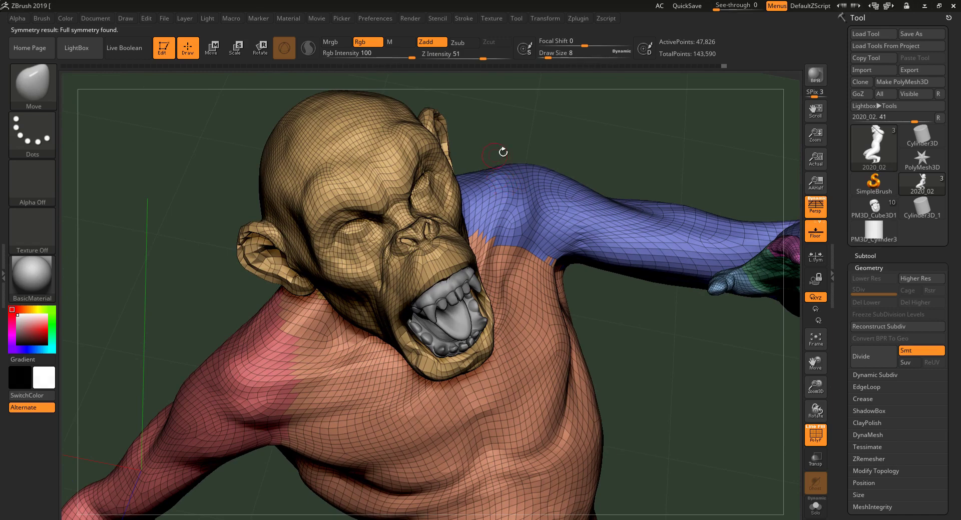
drag(581, 142, 554, 212)
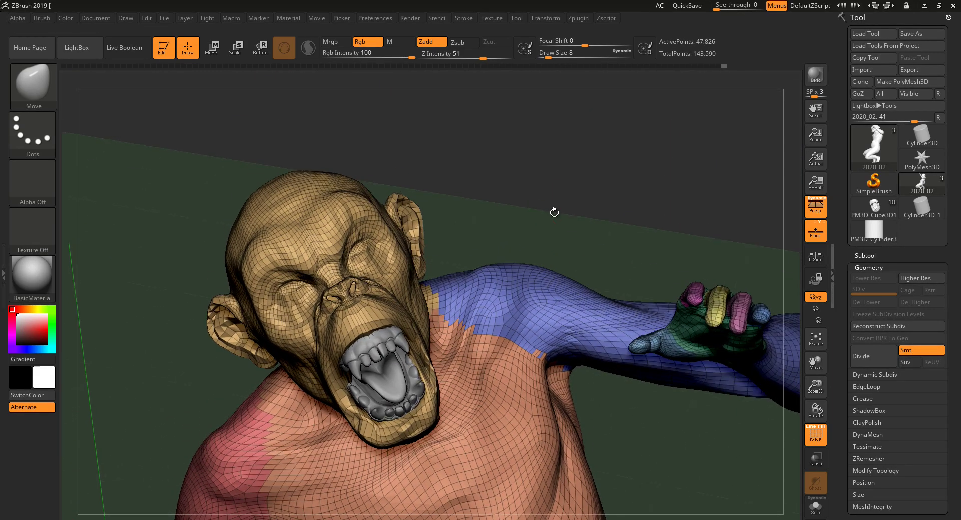
Turn off the polyframe display and check the mirrored brush points on the chimp's brow from several angles
click(815, 435)
mouse_move(468, 190)
alt+mouse_down()
mouse_move(531, 180)
mouse_move(550, 132)
alt+mouse_up()
alt+drag(579, 75, 573, 256)
alt+drag(545, 170, 549, 186)
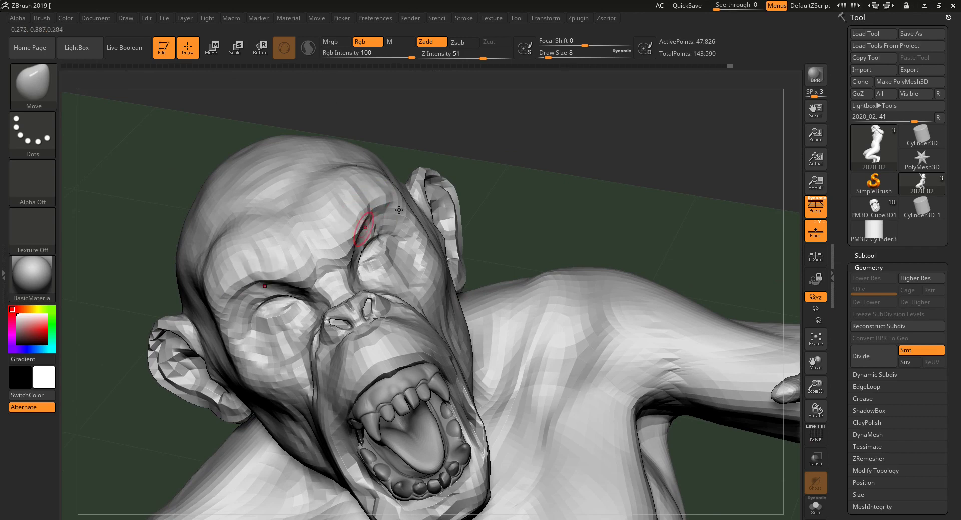
drag(549, 188, 524, 170)
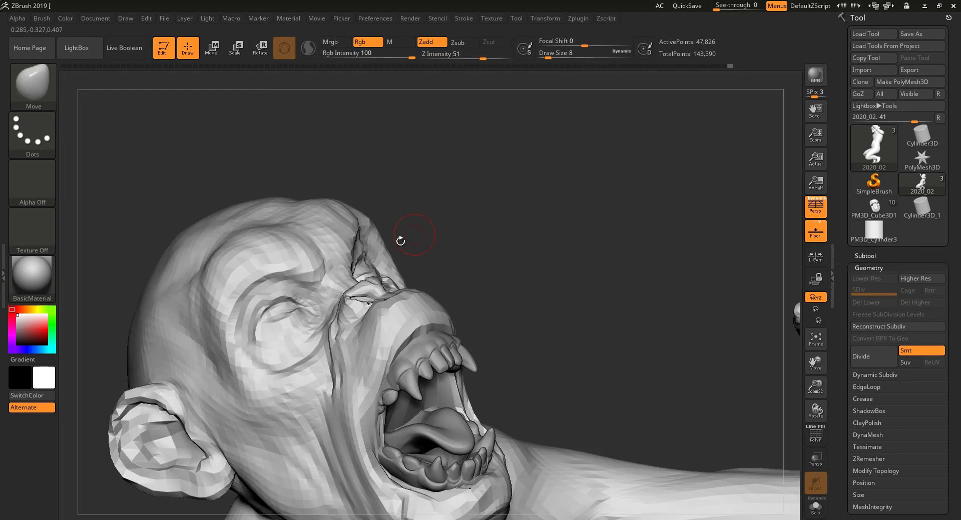
drag(470, 225, 390, 205)
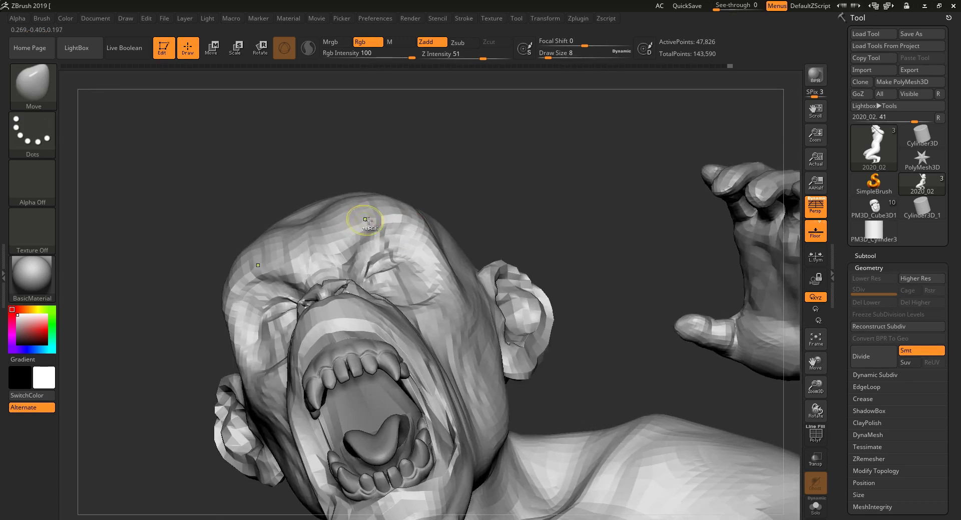
Examine the whole chimp's asymmetrical pose from both sides and the front, finishing on the upper body
drag(515, 178, 550, 296)
drag(565, 212, 595, 251)
alt+drag(575, 170, 412, 234)
drag(486, 412, 651, 415)
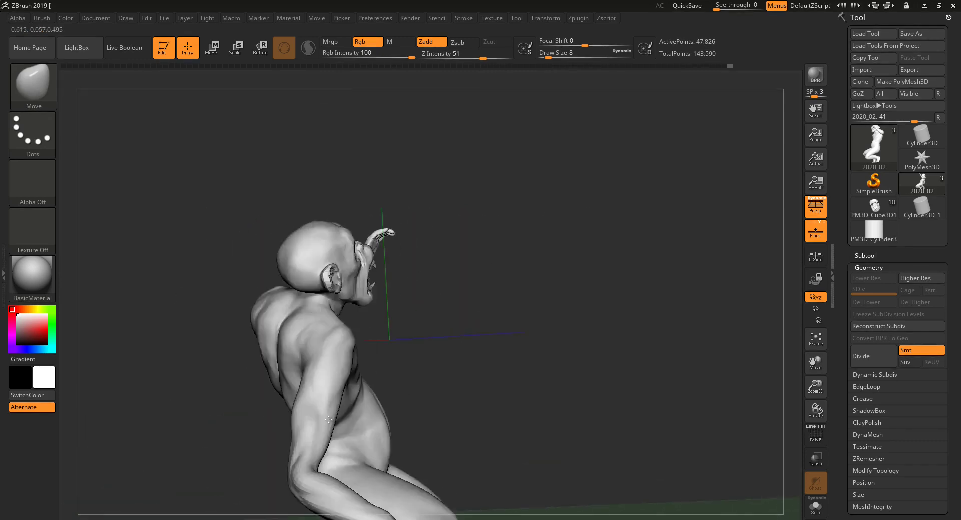
right_drag(328, 421, 270, 417)
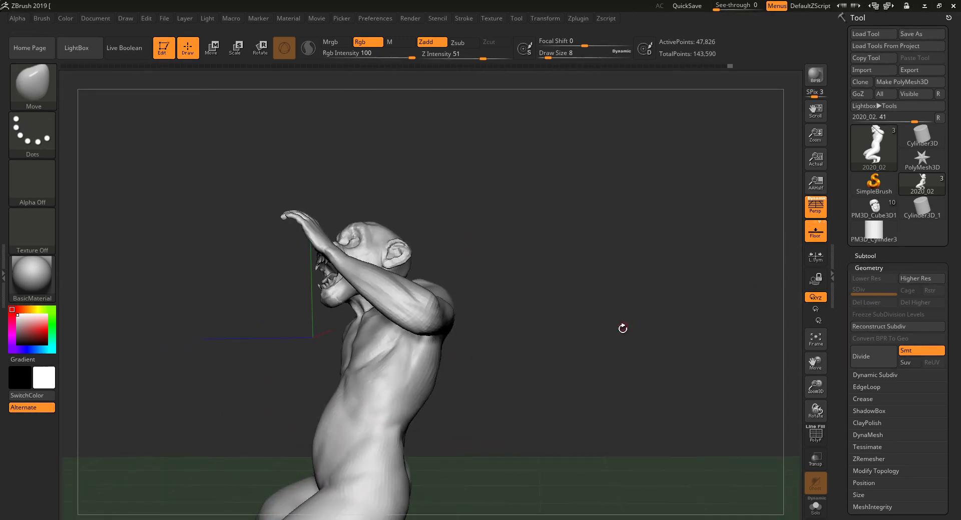
right_drag(623, 328, 661, 344)
right_drag(603, 395, 574, 328)
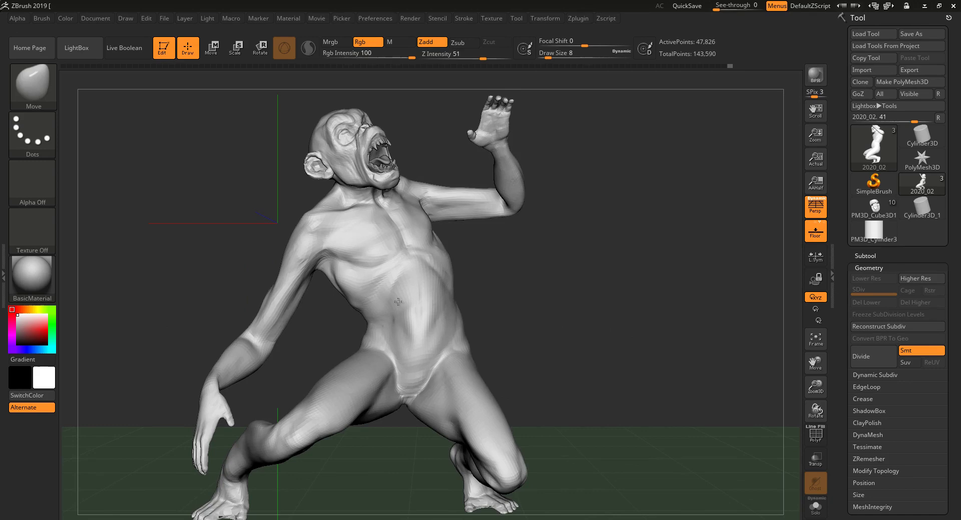
alt+drag(549, 339, 518, 371)
drag(568, 347, 552, 346)
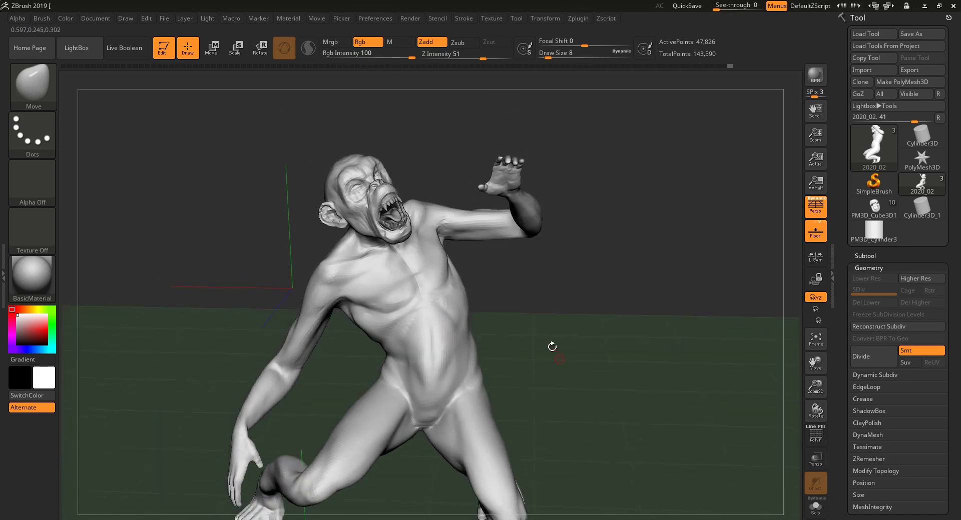
alt+drag(483, 299, 581, 371)
drag(485, 210, 498, 190)
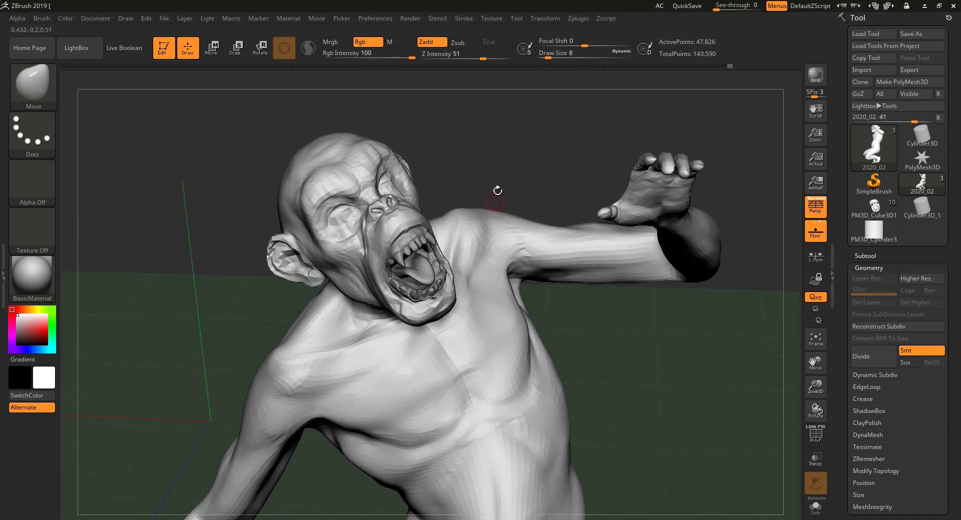
Review the Transform symmetry settings and compare the mirrored brush points across the chimp's cheeks and shoulder
click(548, 18)
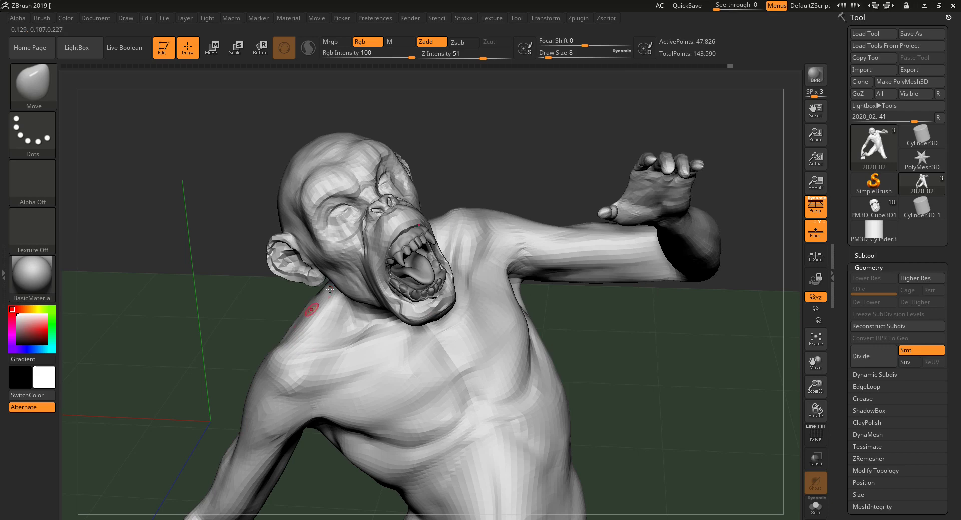
drag(514, 161, 451, 193)
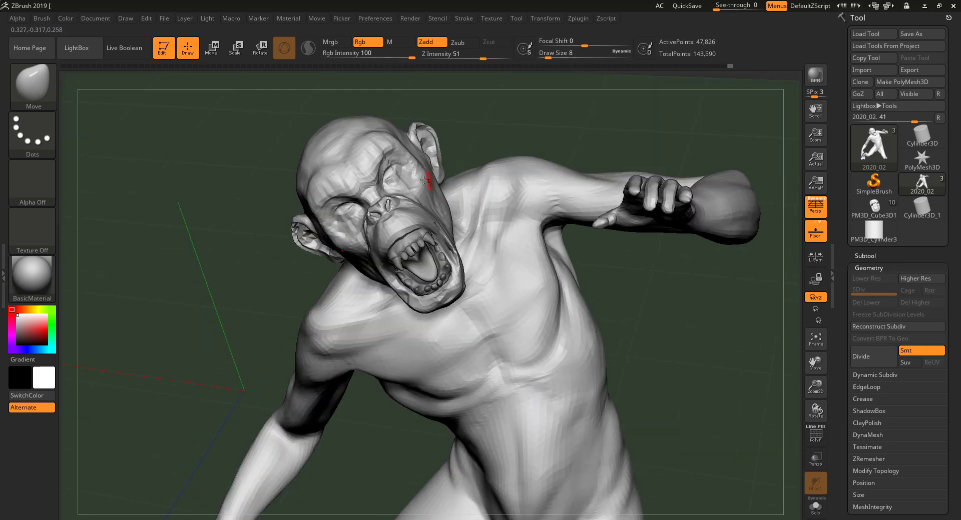
drag(519, 145, 331, 236)
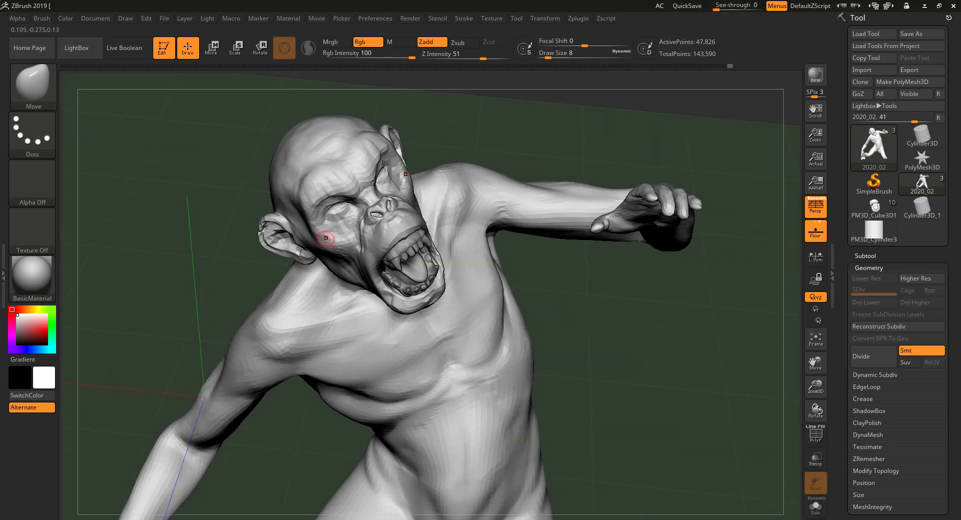
drag(514, 156, 502, 29)
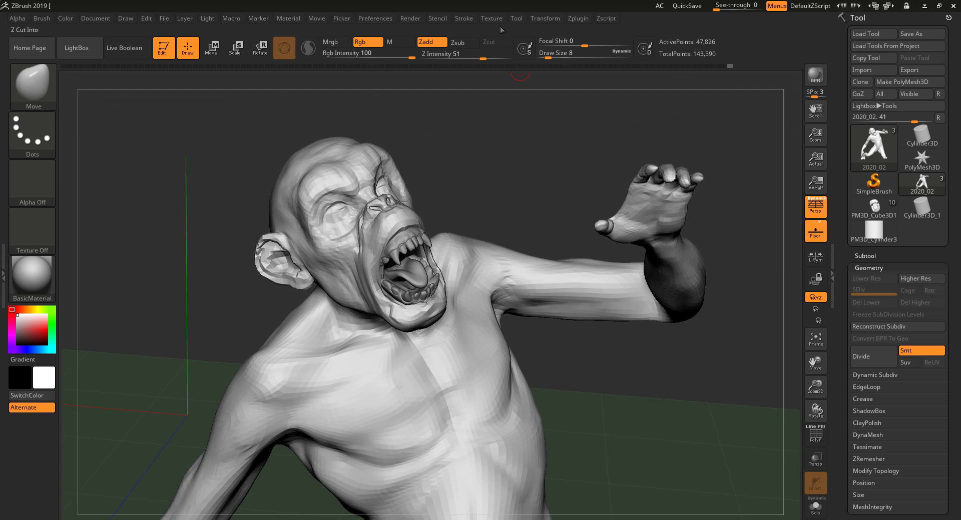
Delete the chimp's Posable Symmetry, apply it again, and inspect the head from the front and side
click(544, 18)
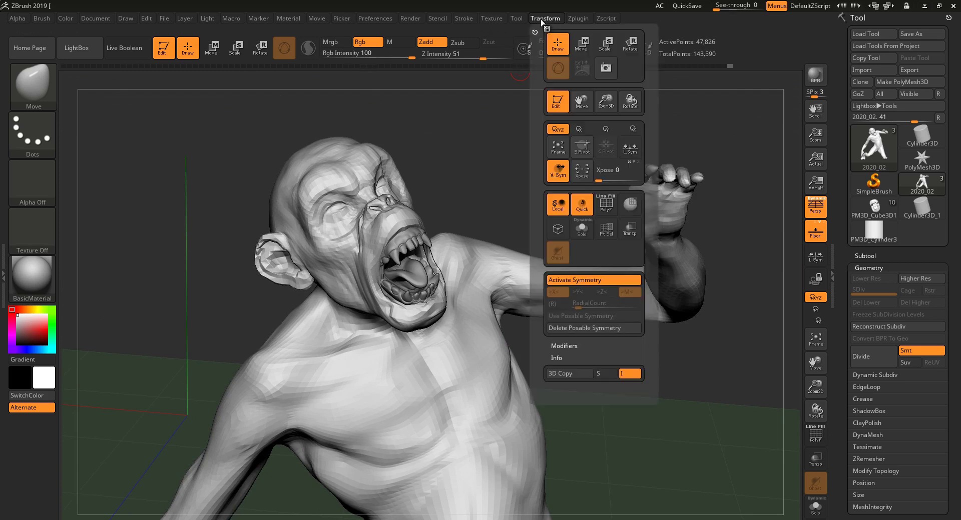
click(590, 330)
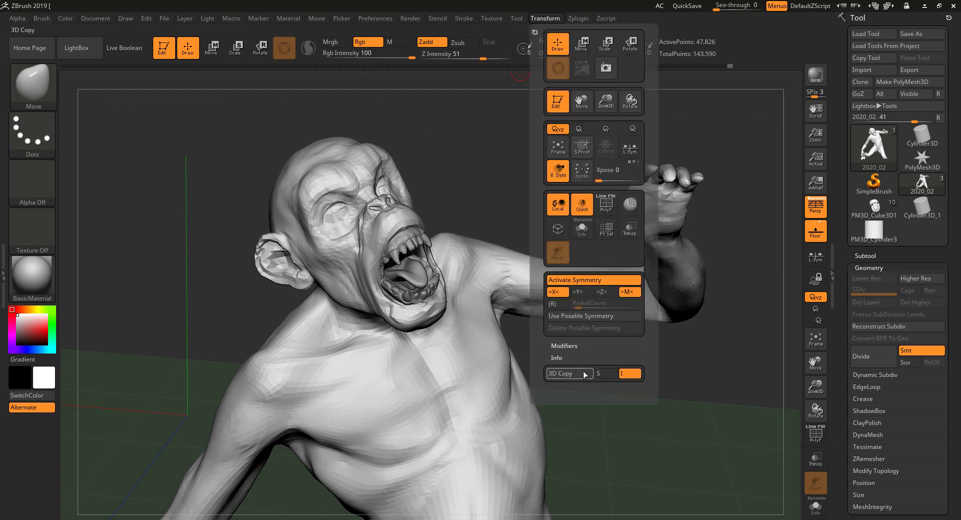
click(587, 317)
mouse_move(488, 183)
mouse_down()
mouse_move(480, 216)
mouse_move(496, 230)
mouse_move(478, 215)
mouse_move(506, 138)
mouse_move(579, 133)
mouse_move(560, 185)
mouse_move(521, 215)
mouse_move(525, 152)
mouse_move(493, 200)
mouse_move(478, 258)
mouse_move(500, 291)
mouse_move(465, 193)
mouse_move(466, 242)
mouse_move(265, 251)
mouse_up()
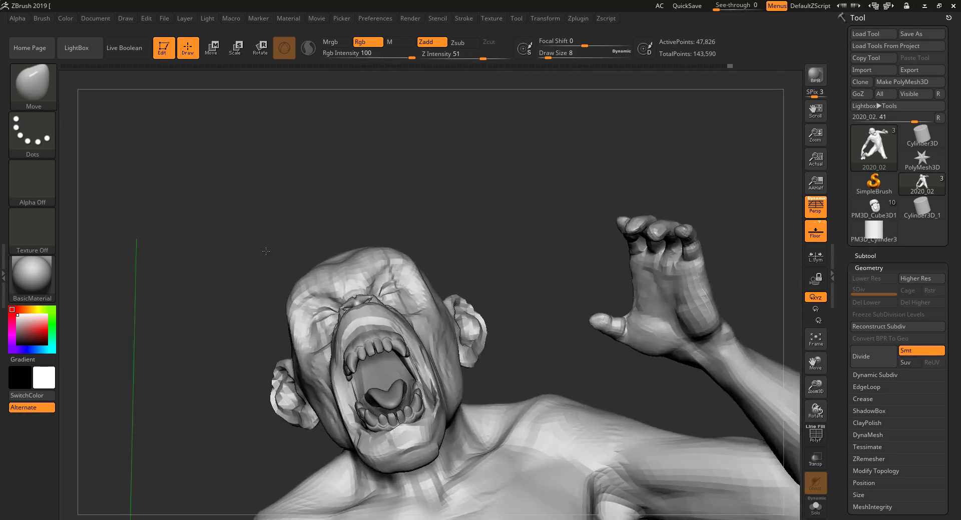
mouse_move(500, 187)
mouse_down()
mouse_move(502, 214)
mouse_move(518, 199)
mouse_up()
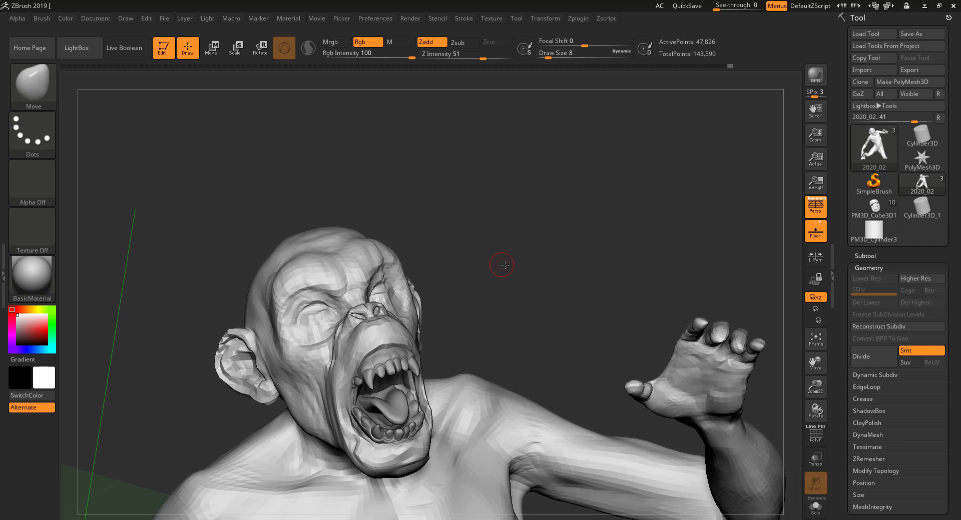
drag(504, 266, 525, 267)
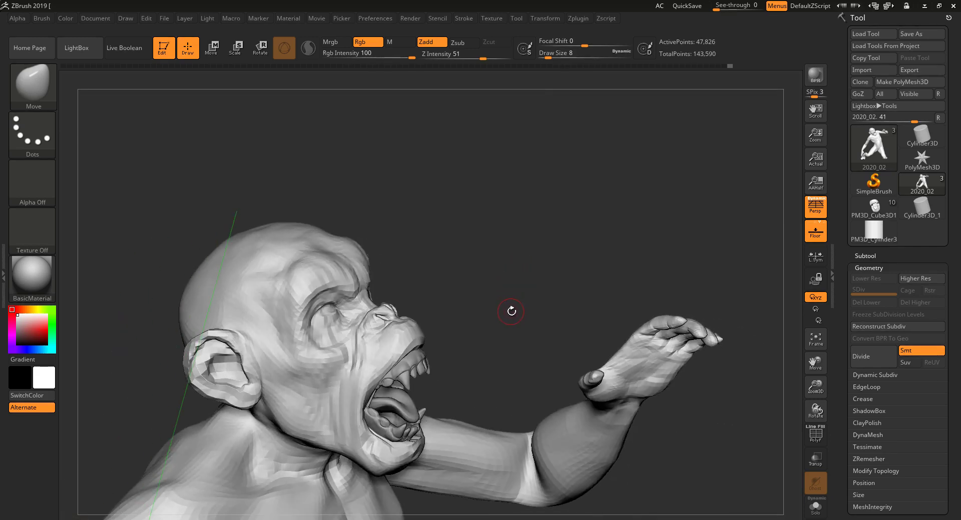